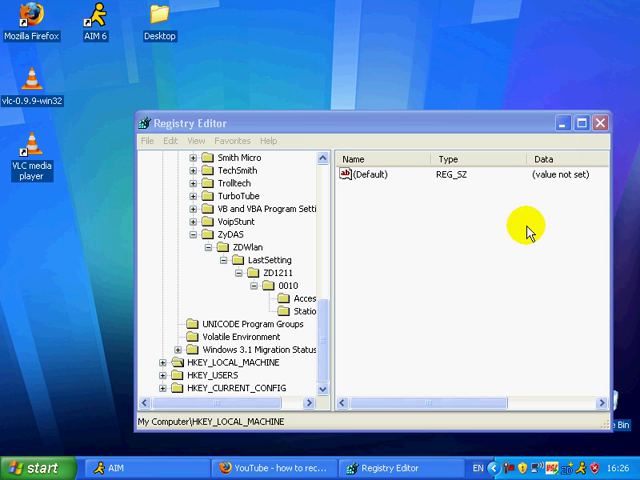
# - Focus Registry Editor, then open and dismiss the Start menu without launching anything
pyautogui.click(505, 255)
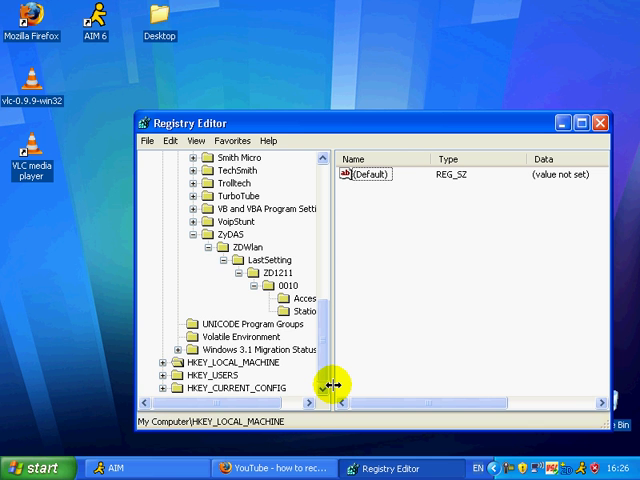
pyautogui.click(16, 468)
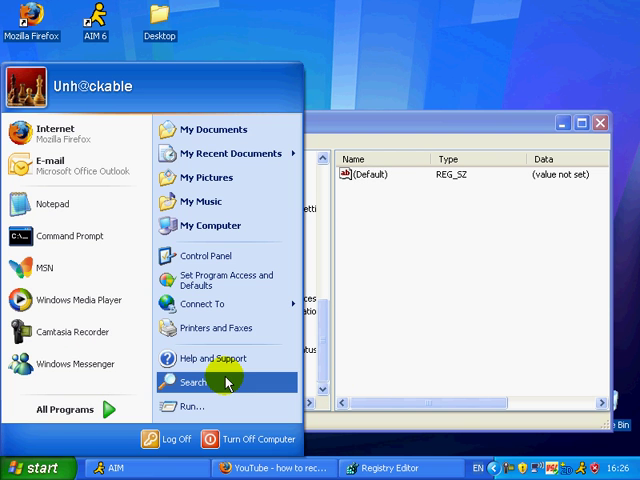
pyautogui.click(398, 330)
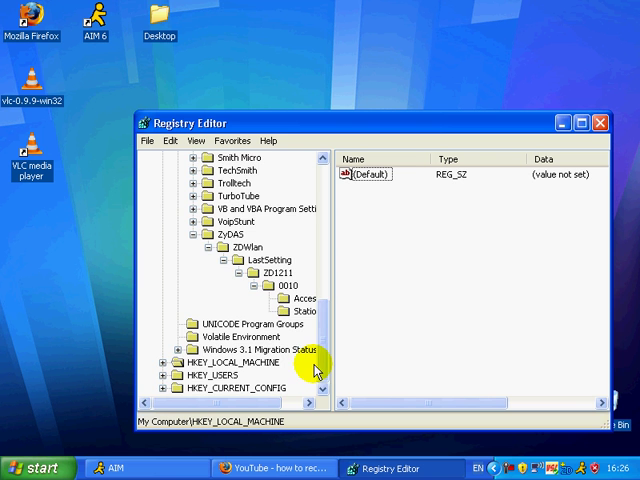
pyautogui.moveTo(327, 350); pyautogui.dragTo(328, 168)
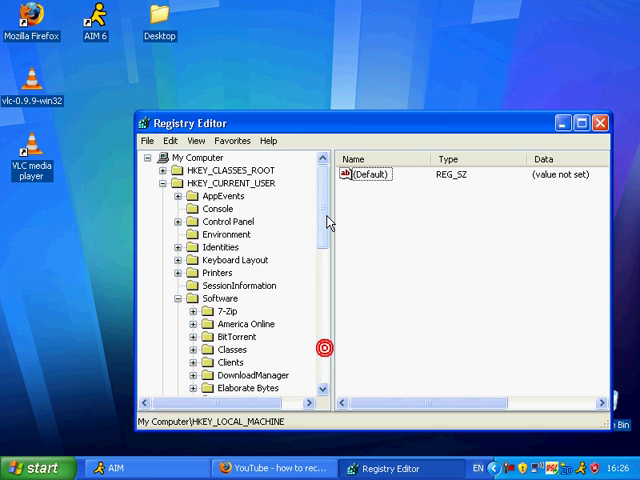
pyautogui.scroll(-4, 330, 230)
pyautogui.scroll(-5, 338, 275)
pyautogui.scroll(-3, 340, 330)
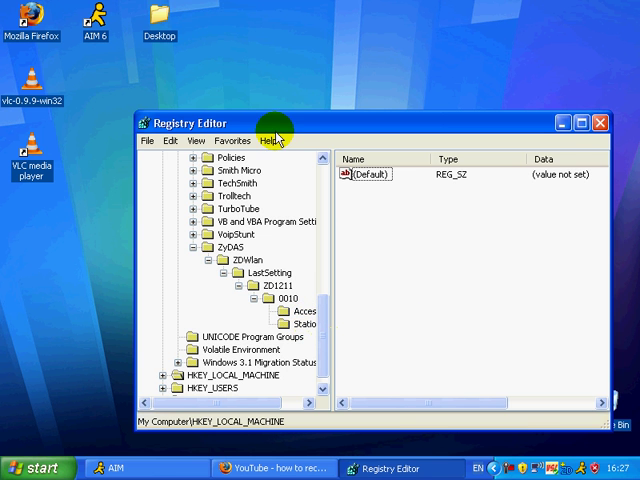
# - View the Station, AccessPoint and 0010 subkeys, select ZD1211, and recentre the window
pyautogui.moveTo(271, 126)
pyautogui.mouseDown()
pyautogui.moveTo(503, 162)
pyautogui.moveTo(566, 162)
pyautogui.mouseUp()
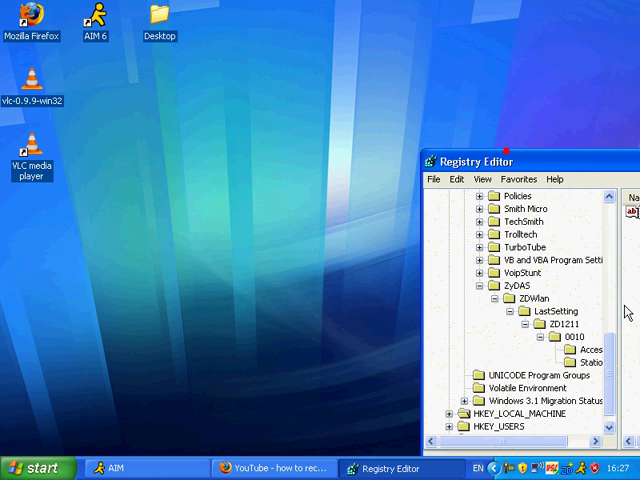
pyautogui.click(590, 362)
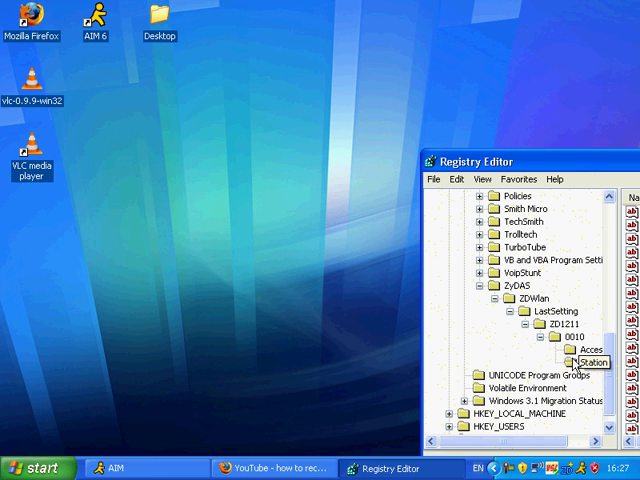
pyautogui.click(585, 363)
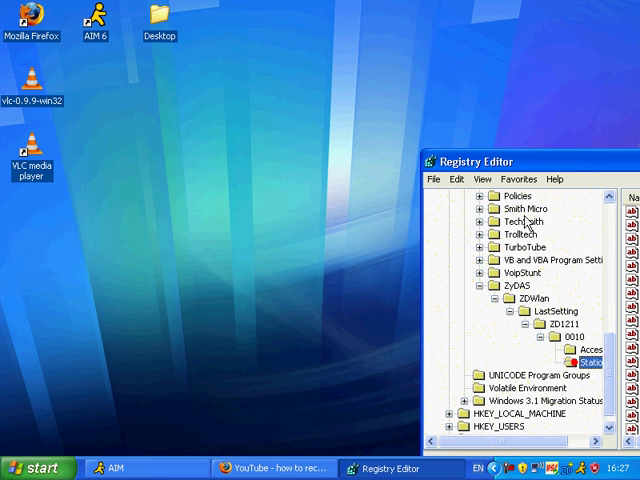
pyautogui.click(574, 337)
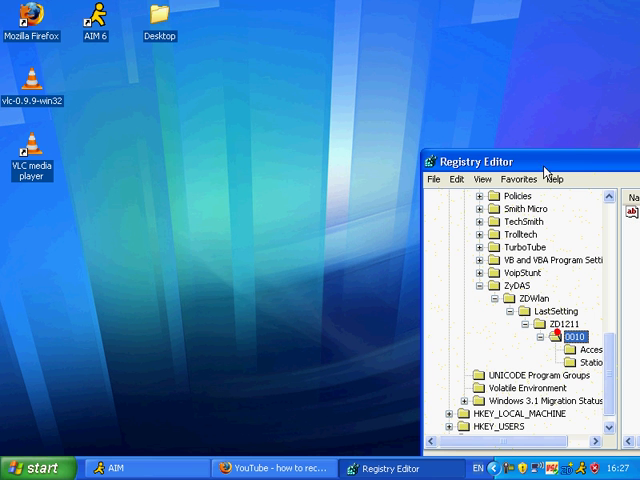
pyautogui.click(563, 324)
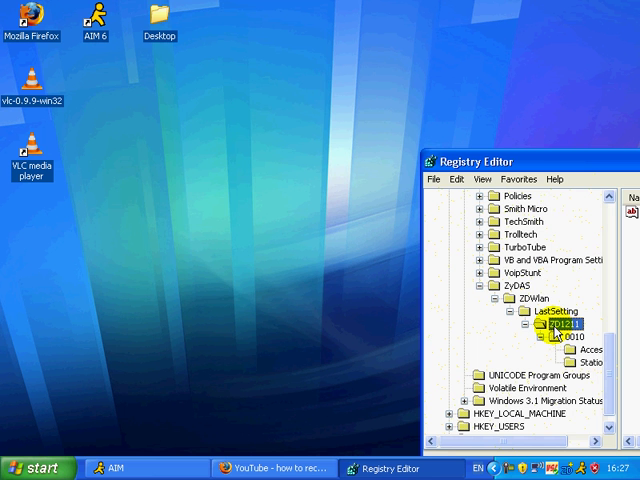
pyautogui.moveTo(535, 161); pyautogui.dragTo(170, 99)
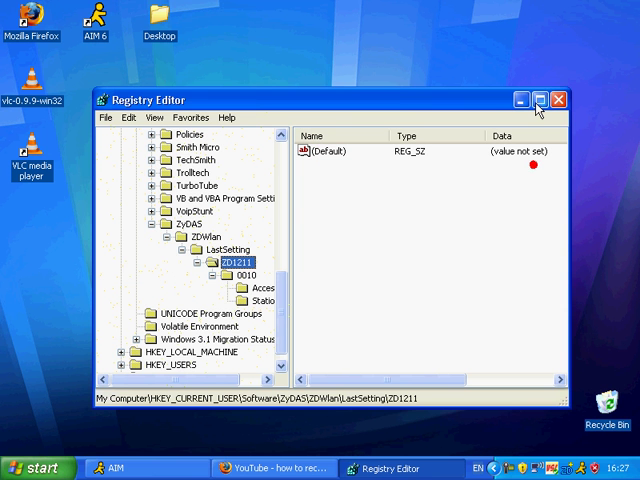
# - Close Registry Editor with its title-bar X, leaving the desktop with AIM and Firefox
pyautogui.click(557, 99)
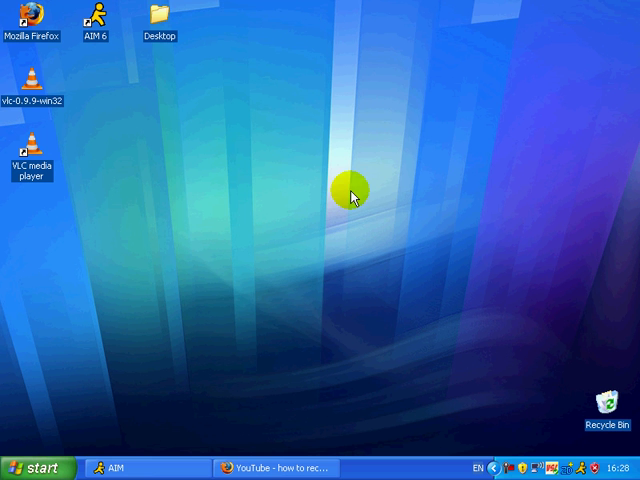
pyautogui.moveTo(397, 167)
pyautogui.mouseDown()
pyautogui.moveTo(296, 233)
pyautogui.moveTo(435, 178)
pyautogui.moveTo(417, 176)
pyautogui.moveTo(327, 241)
pyautogui.moveTo(448, 180)
pyautogui.moveTo(327, 232)
pyautogui.mouseUp()
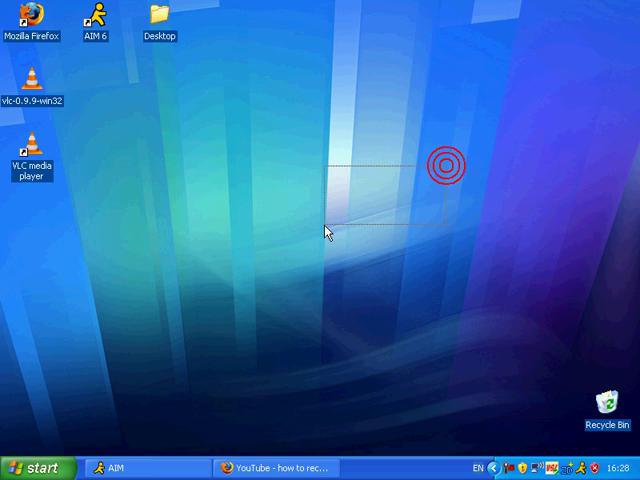
pyautogui.moveTo(327, 232)
pyautogui.mouseDown()
pyautogui.moveTo(450, 170)
pyautogui.moveTo(334, 249)
pyautogui.moveTo(450, 168)
pyautogui.mouseUp()
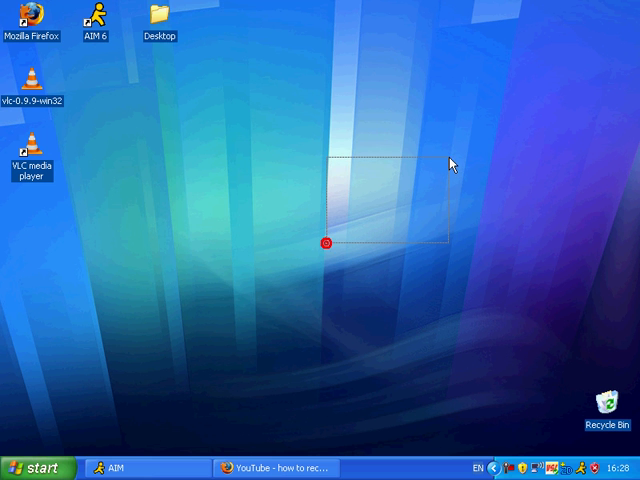
pyautogui.moveTo(450, 167); pyautogui.dragTo(450, 165)
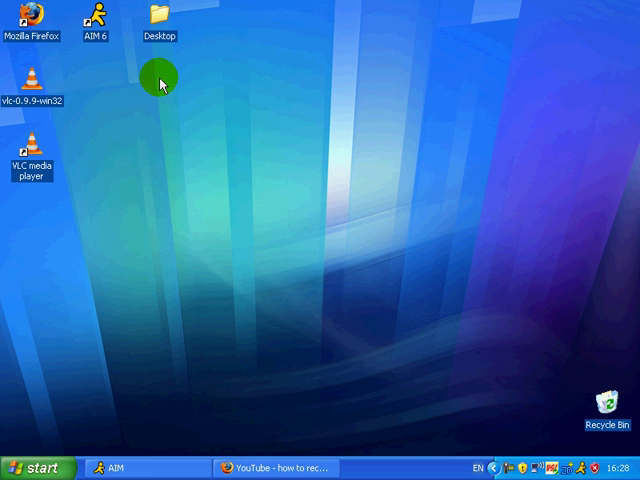
pyautogui.moveTo(2, 5); pyautogui.dragTo(447, 290)
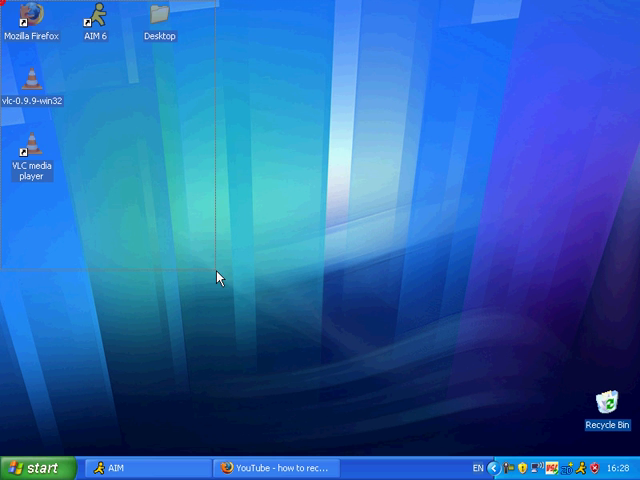
pyautogui.moveTo(447, 290)
pyautogui.mouseDown()
pyautogui.moveTo(635, 420)
pyautogui.moveTo(634, 440)
pyautogui.mouseUp()
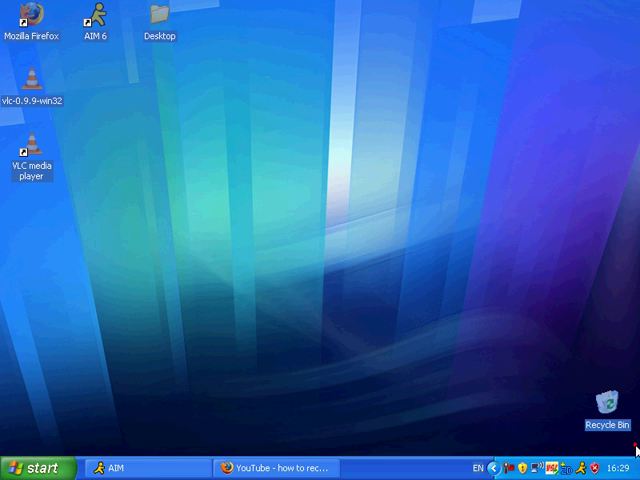
pyautogui.moveTo(634, 442)
pyautogui.mouseDown()
pyautogui.moveTo(2, 275)
pyautogui.moveTo(180, 8)
pyautogui.mouseUp()
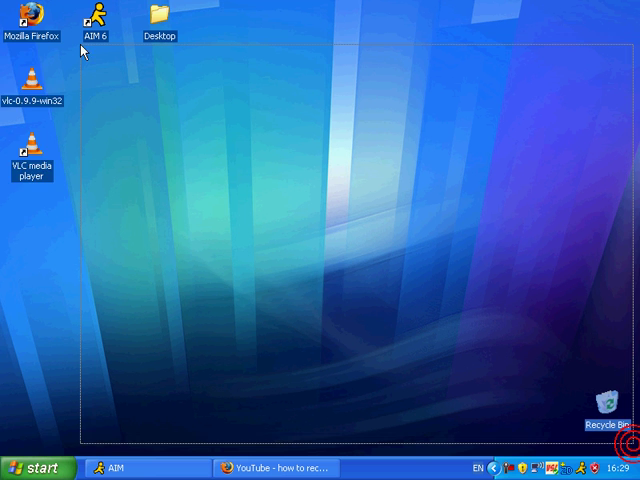
pyautogui.moveTo(180, 8); pyautogui.dragTo(240, 99)
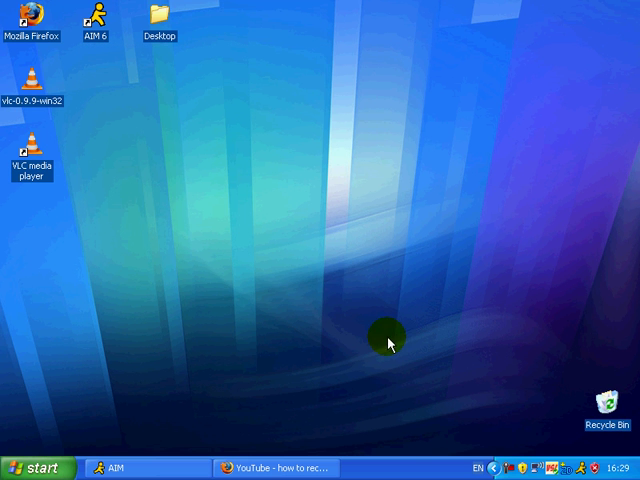
pyautogui.rightClick(510, 468)
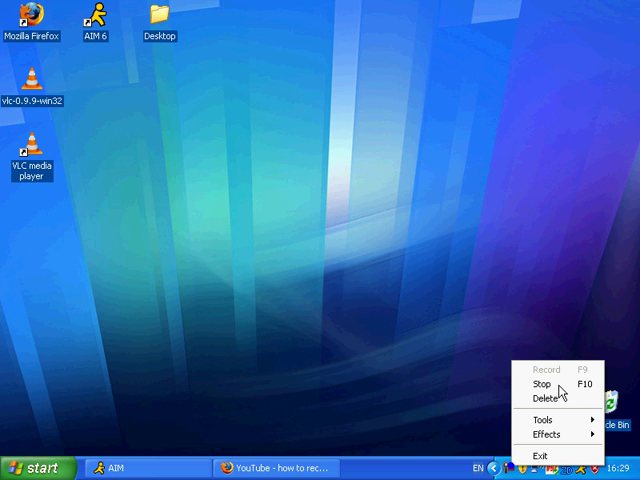